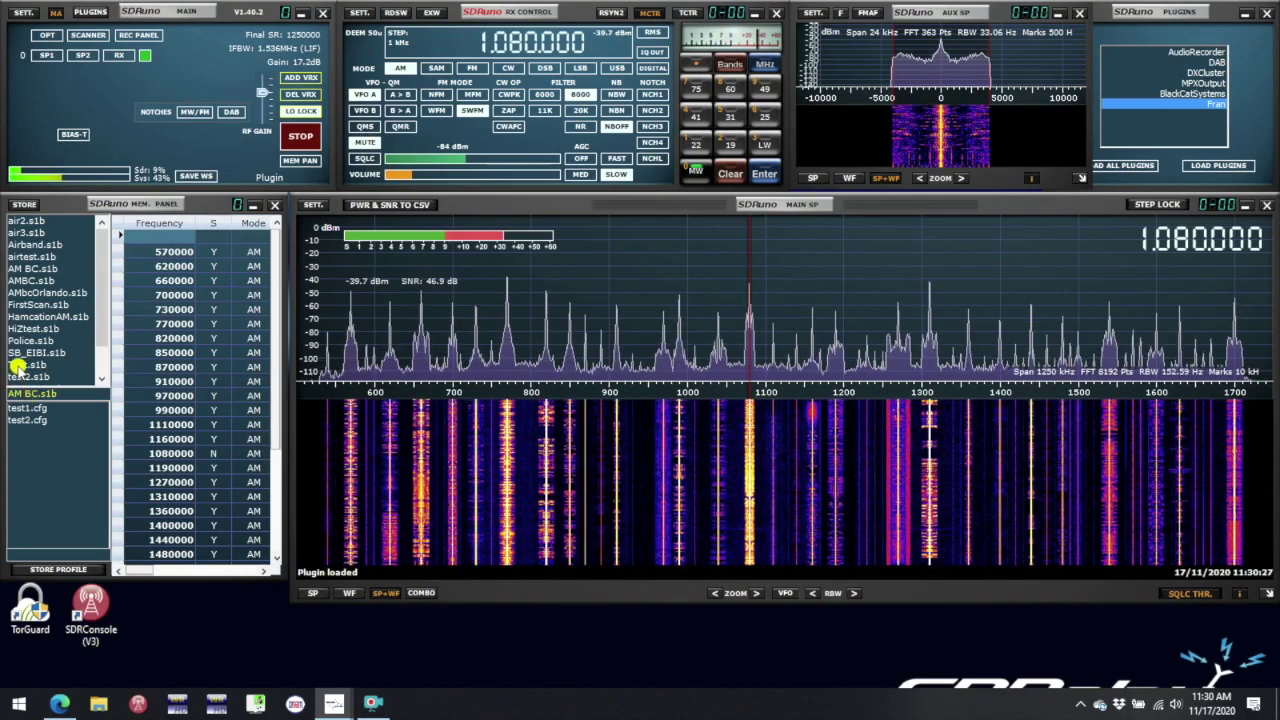
Step: Select the AM BC.s1b memory bank, review its station descriptions, and bring the plugin manager forward
{"action": "left_click", "coordinate": [30, 269]}
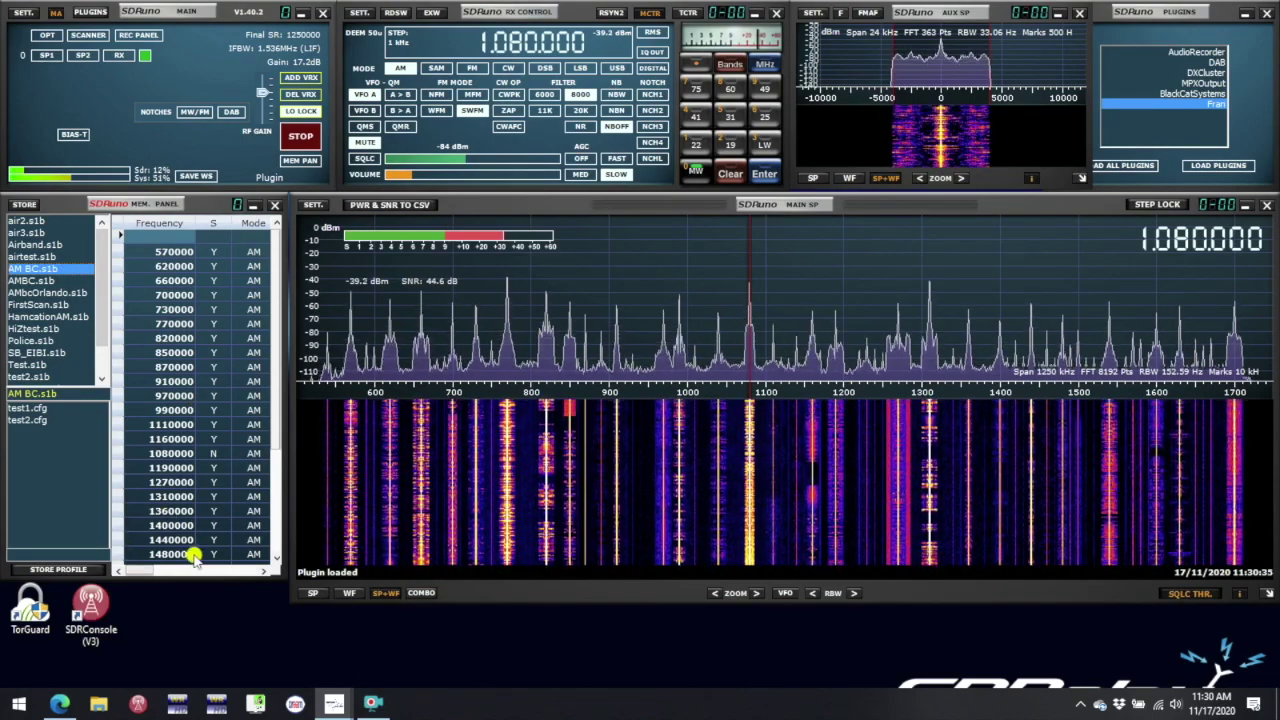
{"action": "left_click", "coordinate": [262, 570]}
{"action": "left_click", "coordinate": [262, 570]}
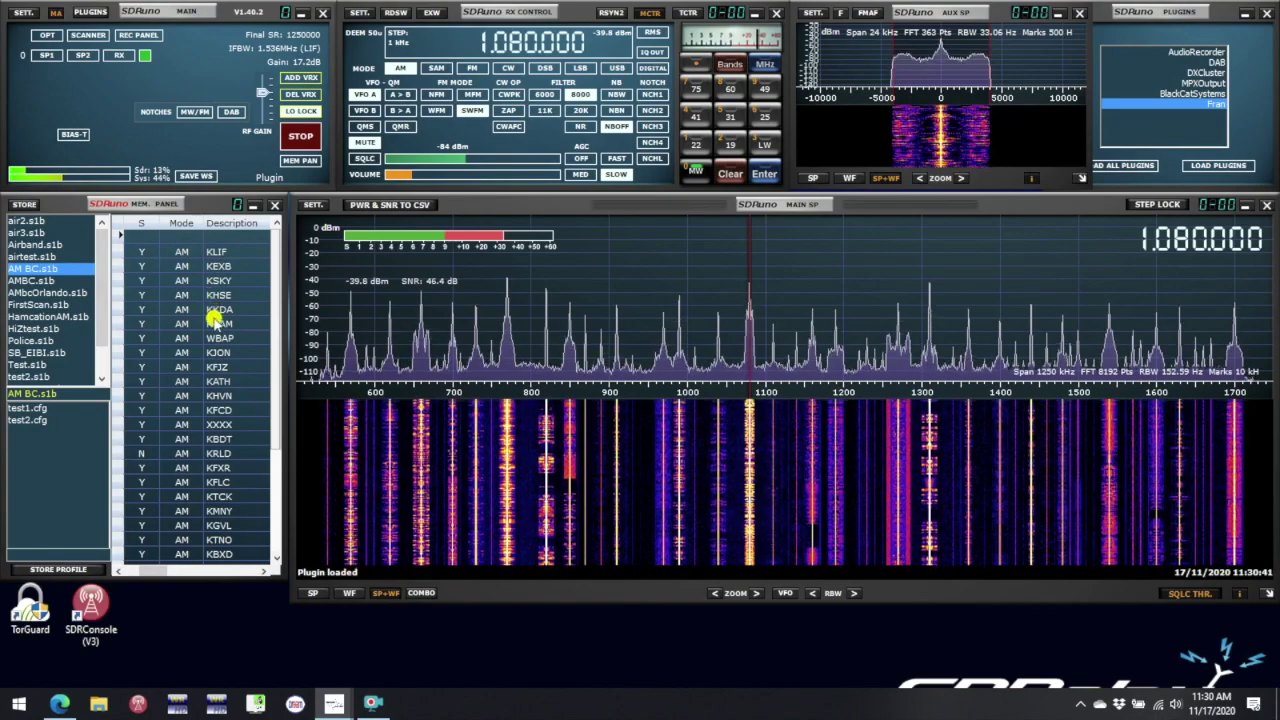
{"action": "left_click", "coordinate": [117, 570]}
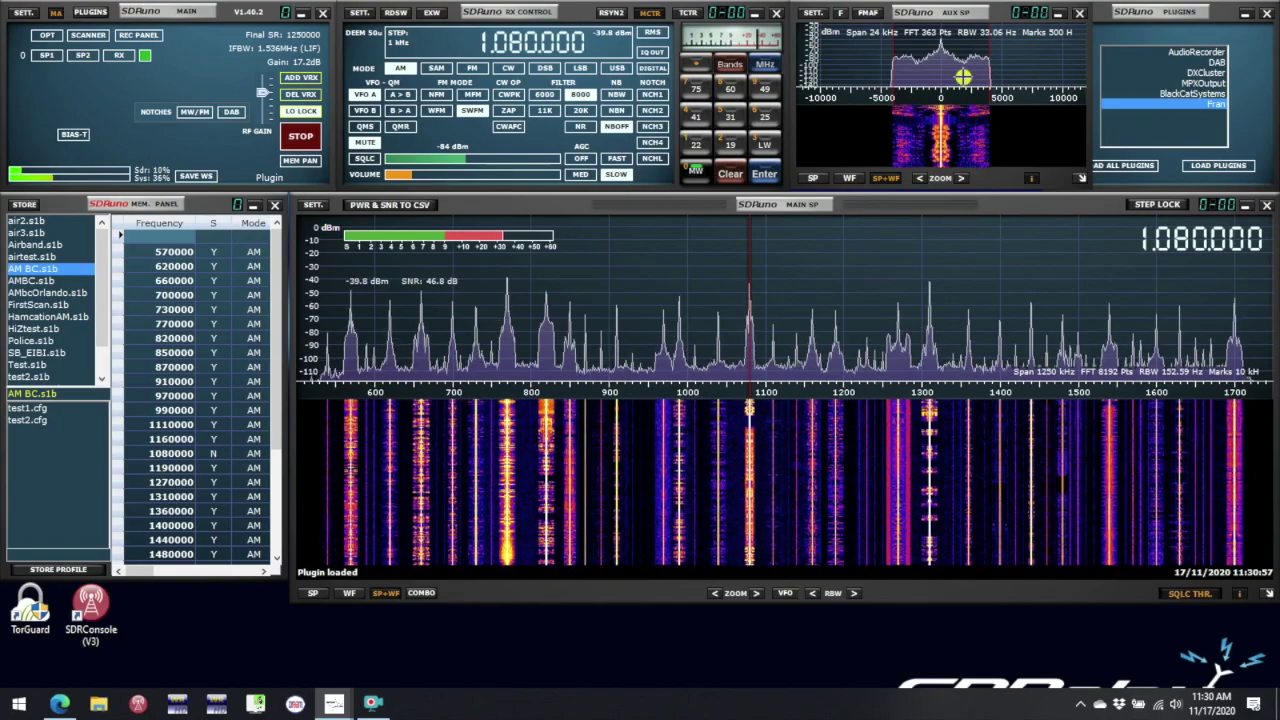
{"action": "left_click", "coordinate": [1160, 5]}
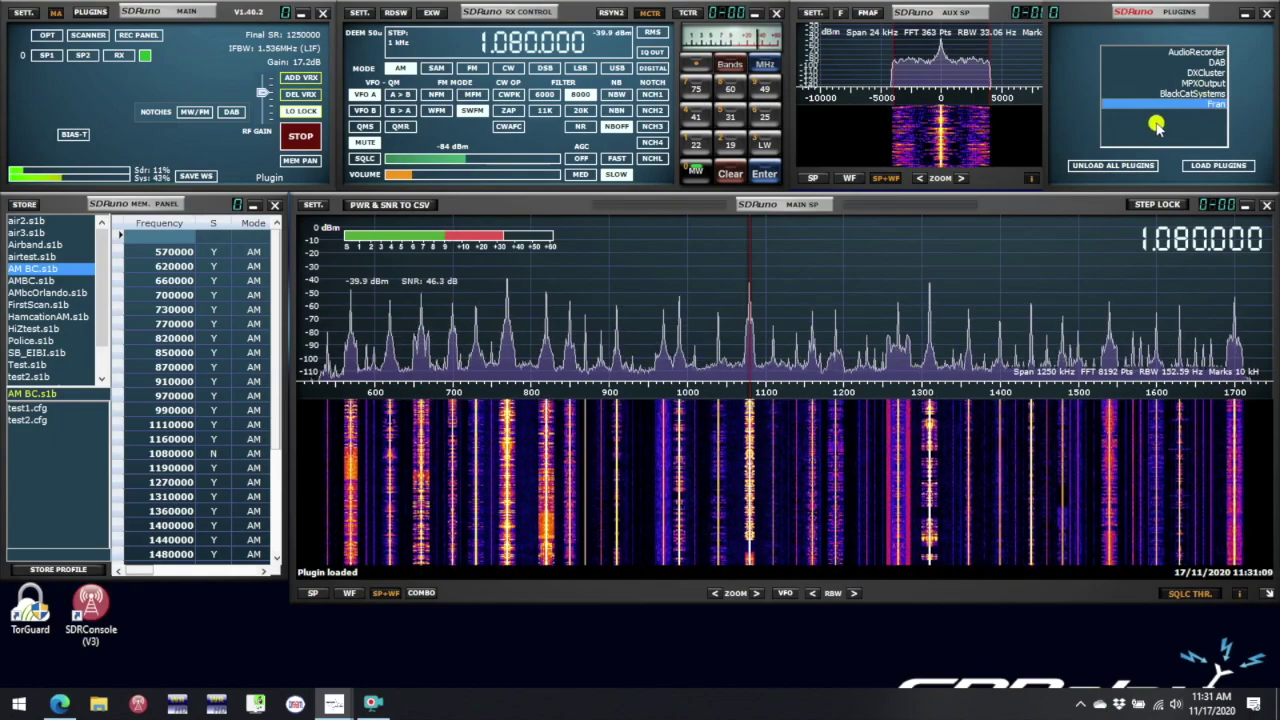
Step: Load the Fran plugin and browse to Documents > SDRplay > MemoryBanks to import a station file
{"action": "left_click", "coordinate": [1200, 165]}
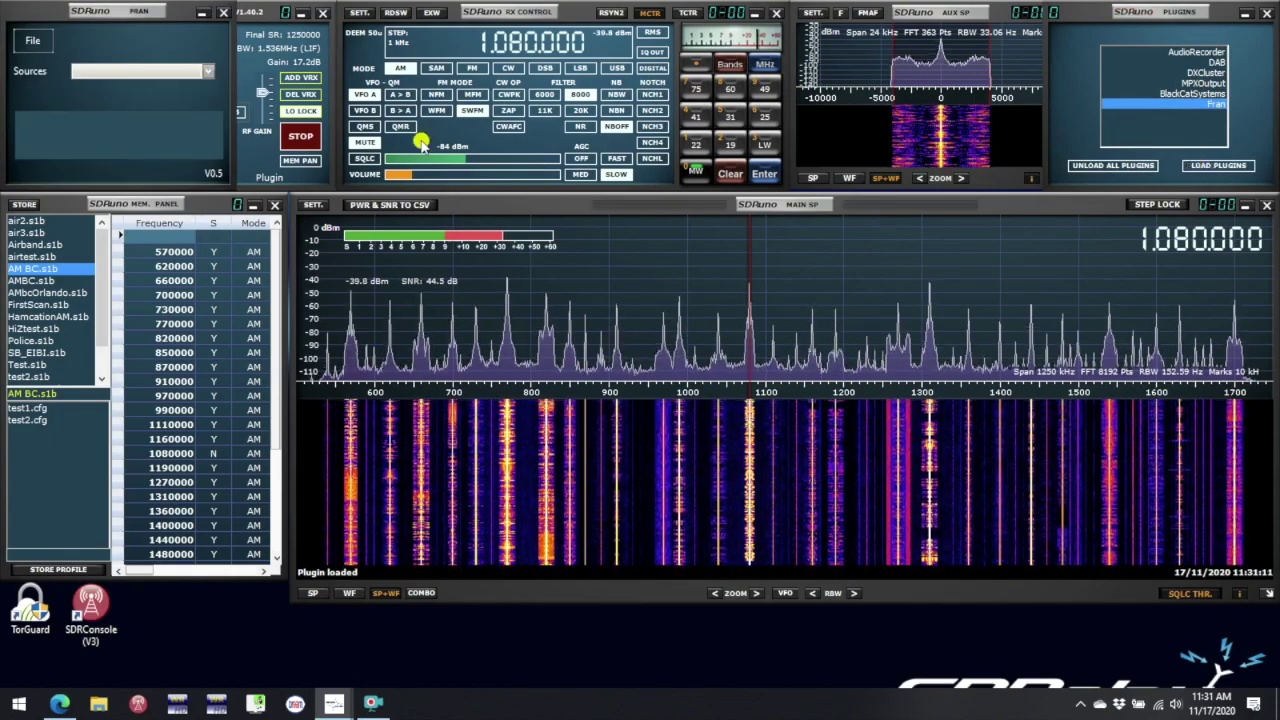
{"action": "left_click", "coordinate": [30, 46]}
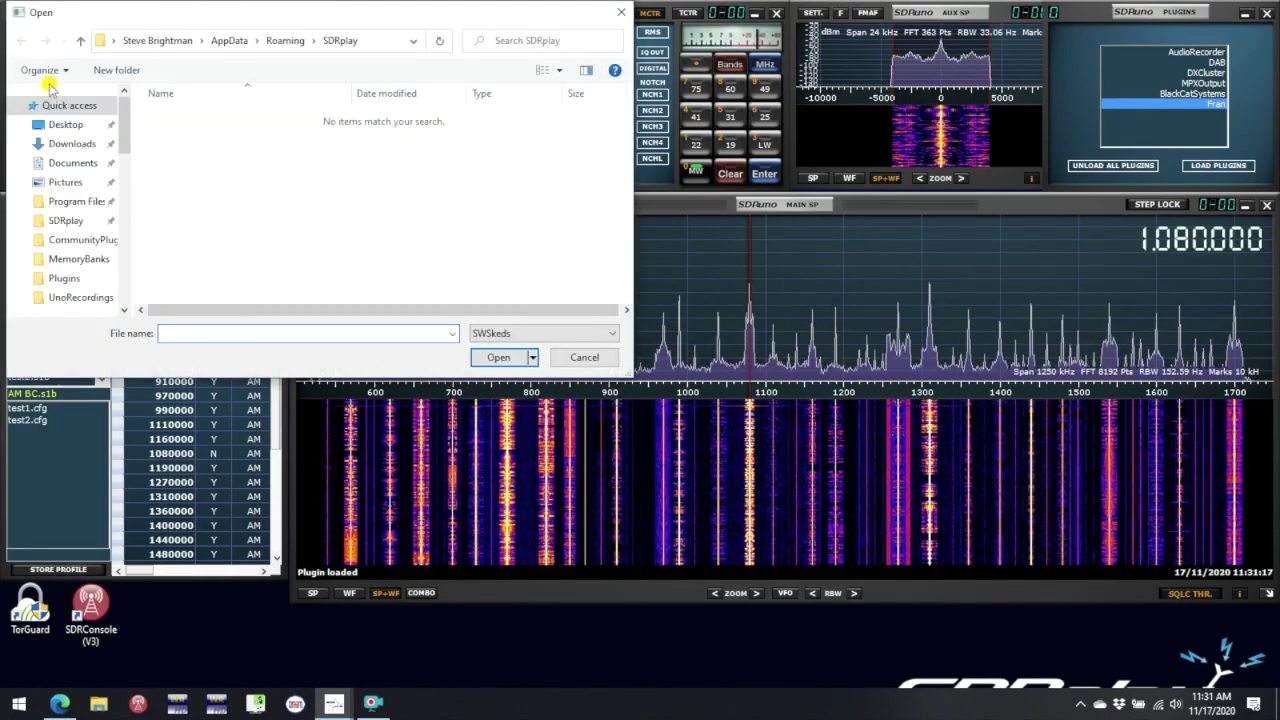
{"action": "left_click", "coordinate": [60, 165]}
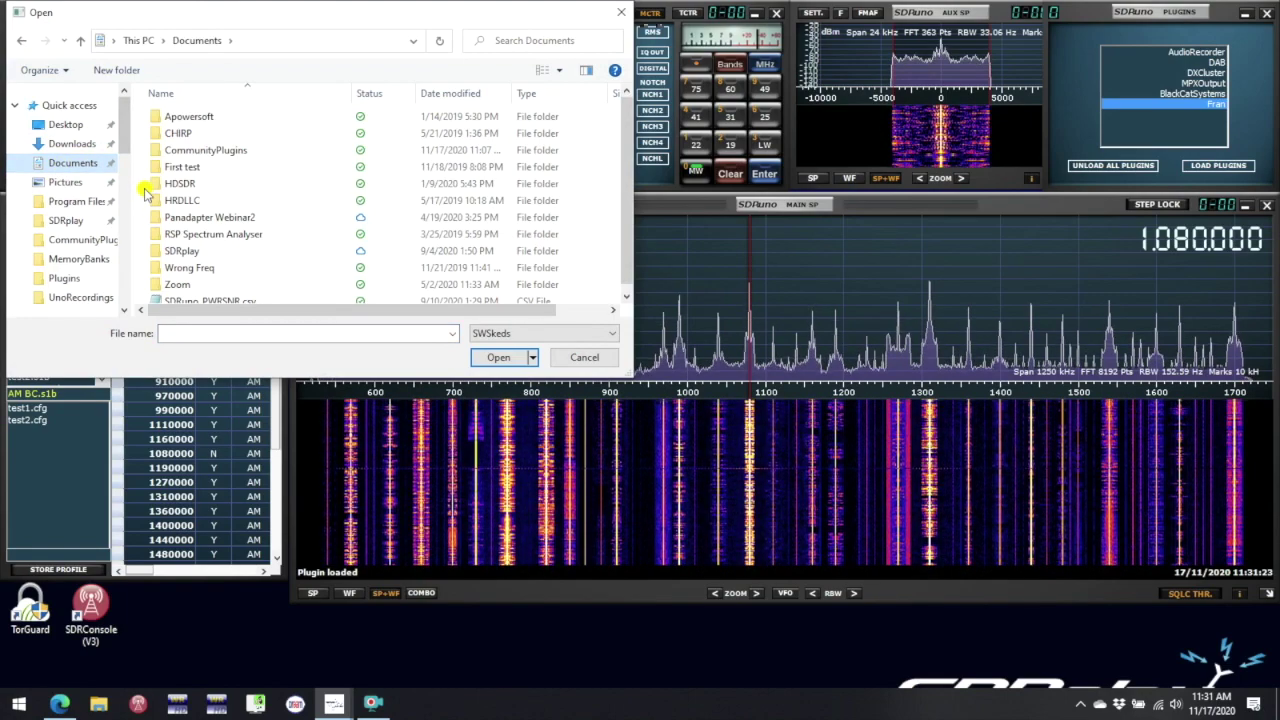
{"action": "double_click", "coordinate": [175, 251]}
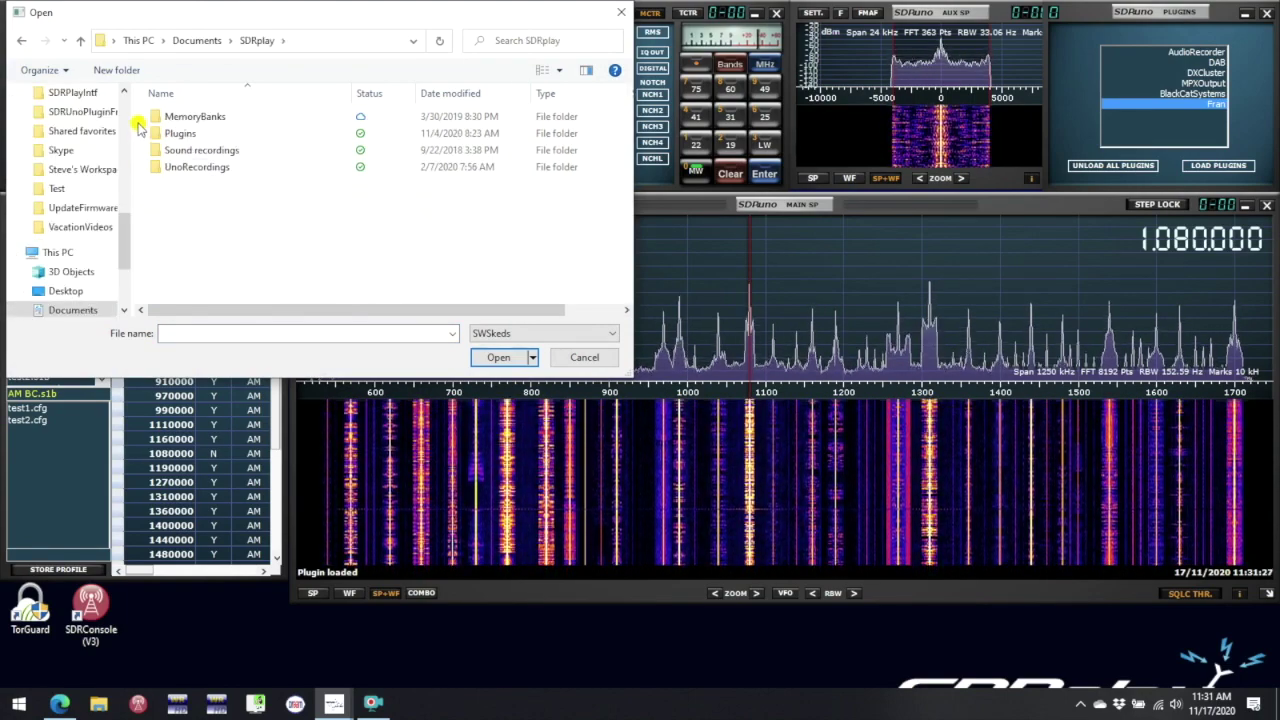
{"action": "double_click", "coordinate": [190, 117]}
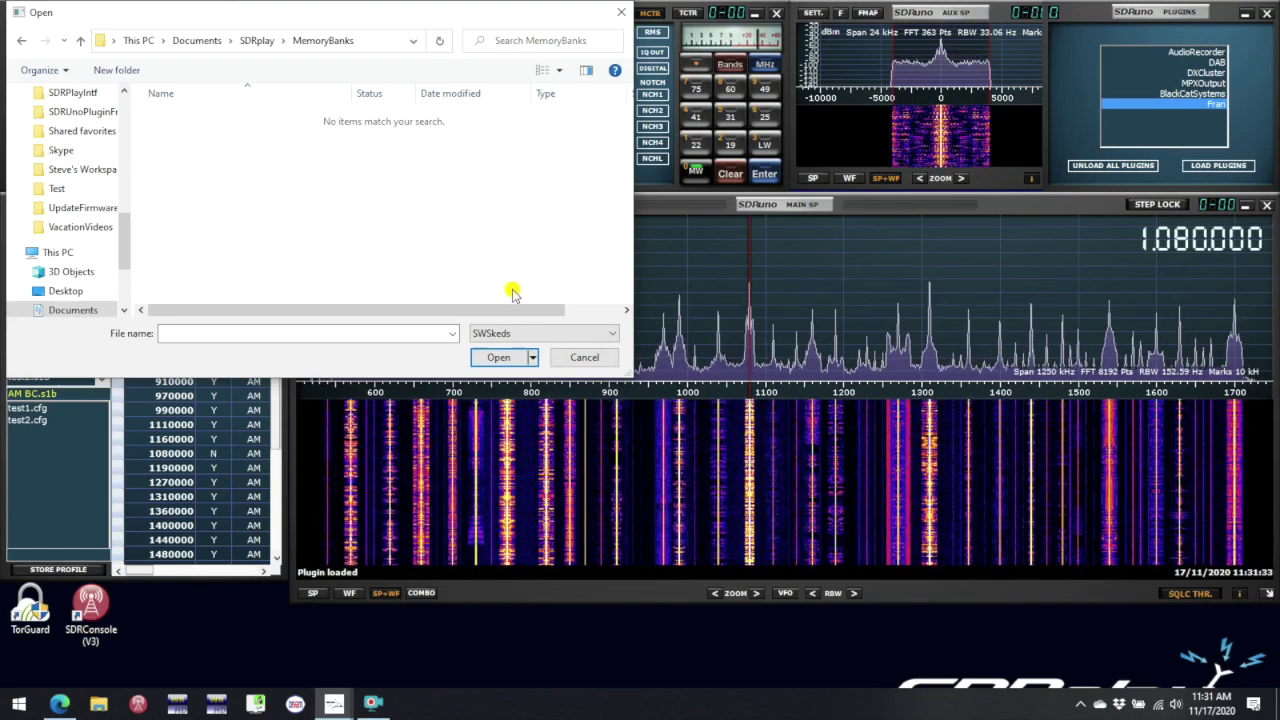
Step: Show only Bank files and open AM BC.s1b in Fran
{"action": "left_click", "coordinate": [609, 340]}
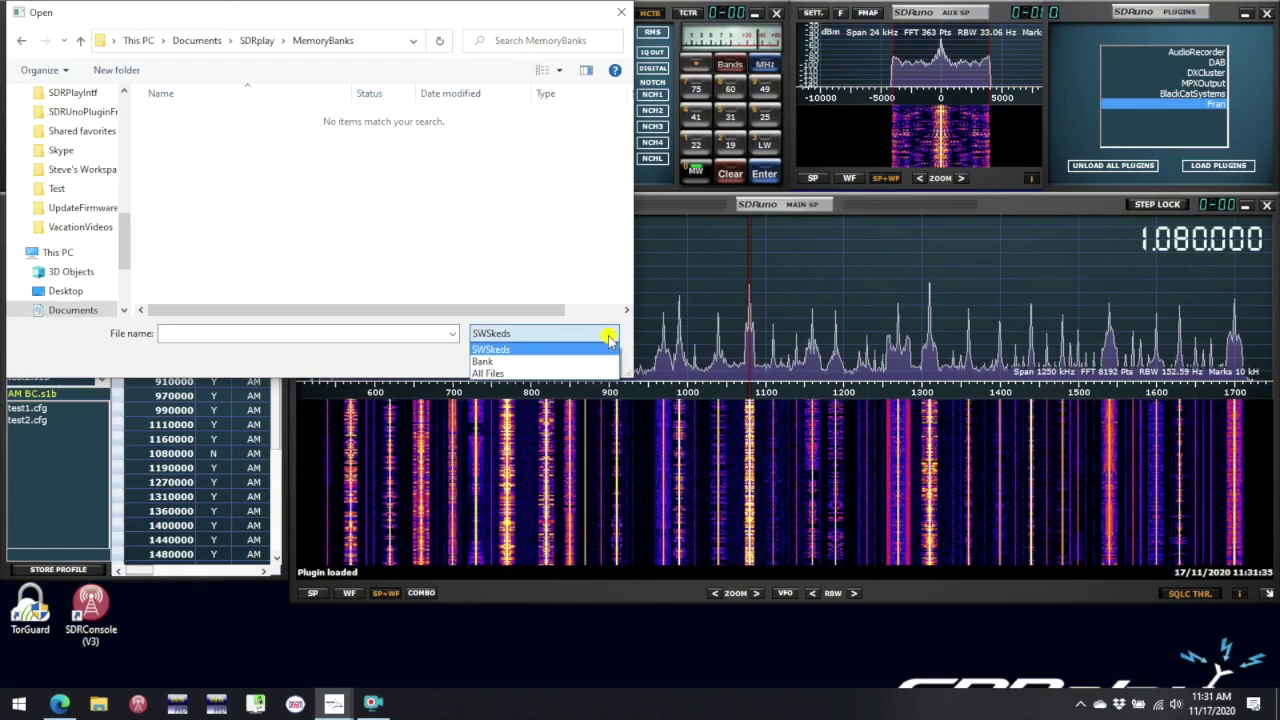
{"action": "left_click", "coordinate": [481, 361]}
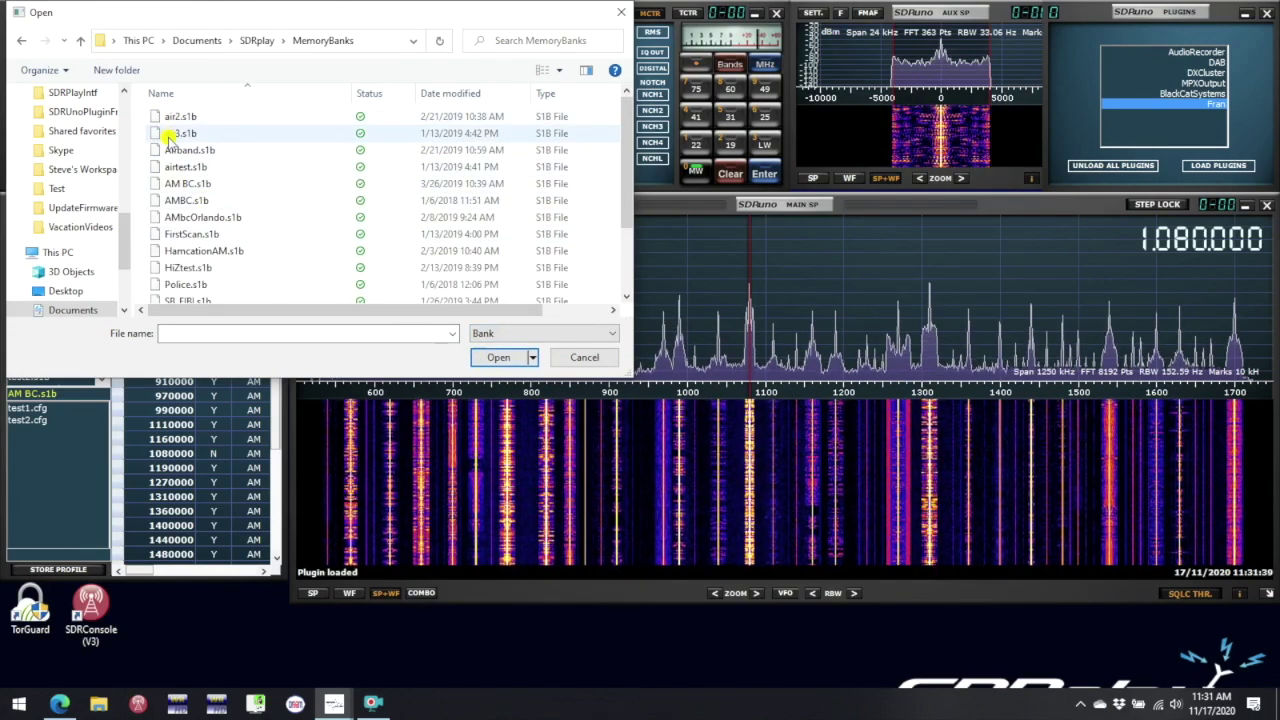
{"action": "left_click", "coordinate": [176, 187]}
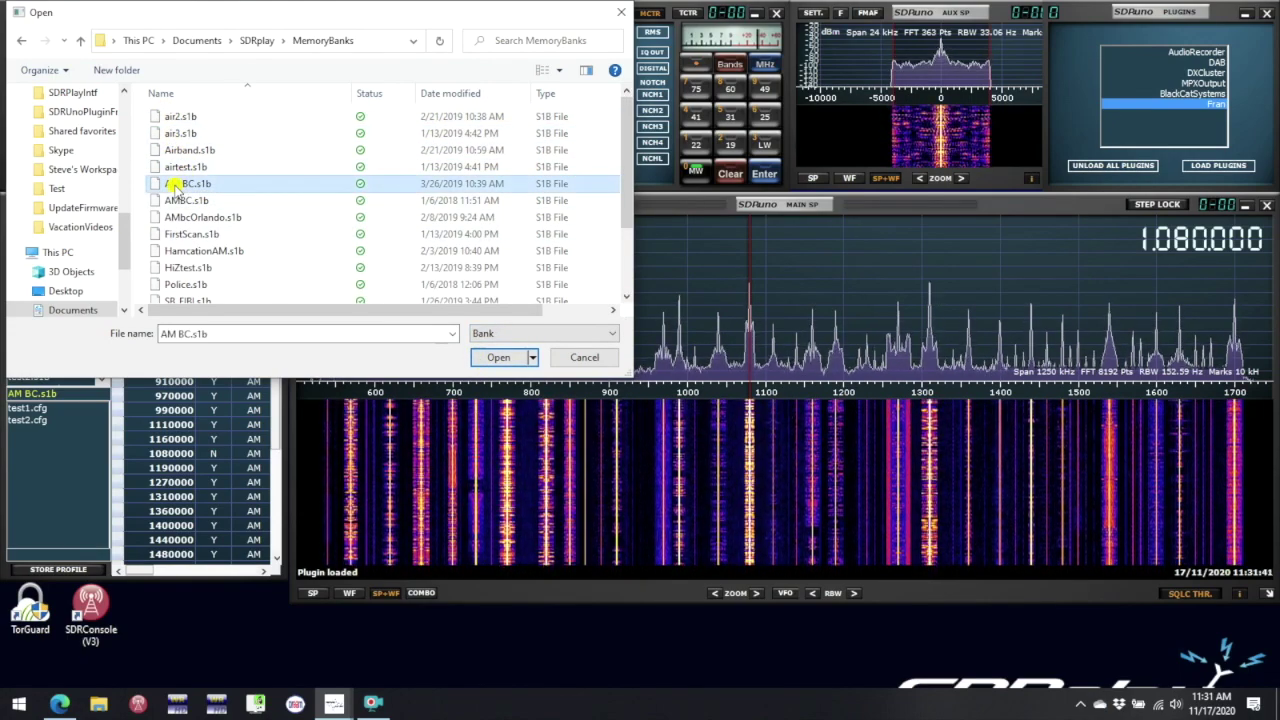
{"action": "left_click", "coordinate": [496, 357]}
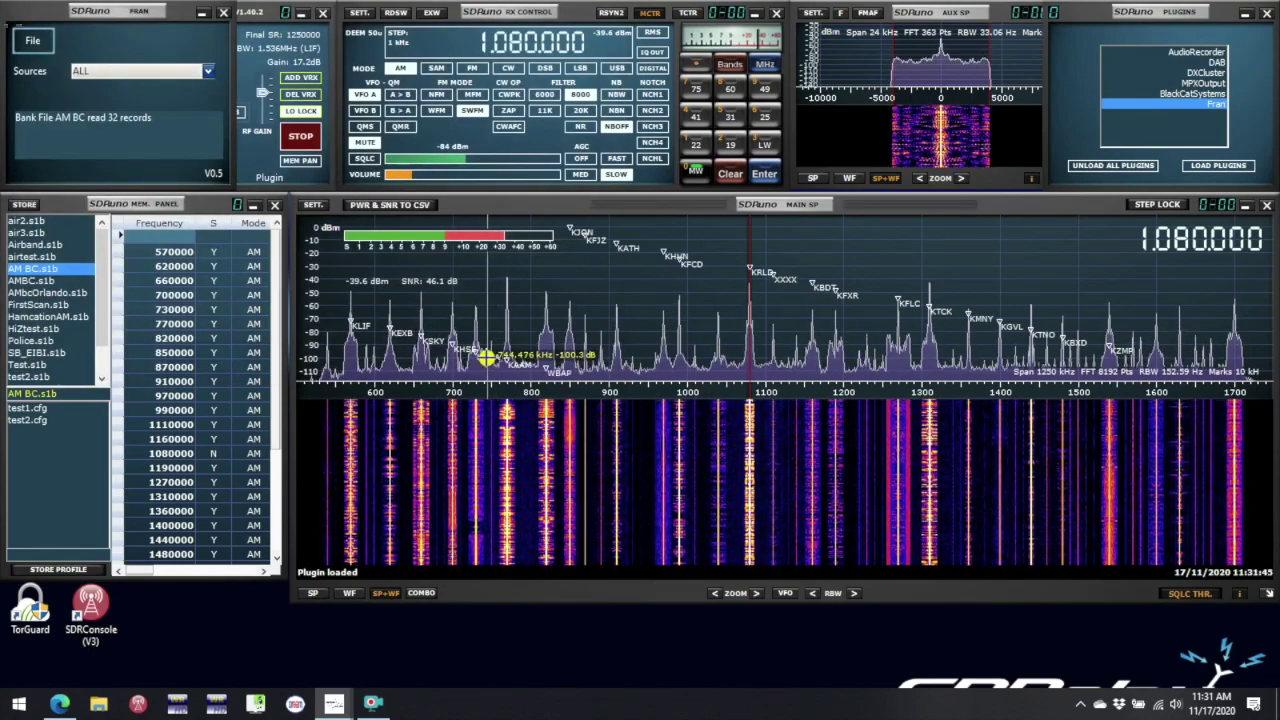
Step: Set the Fran Sources filter to AM BC
{"action": "left_click", "coordinate": [208, 72]}
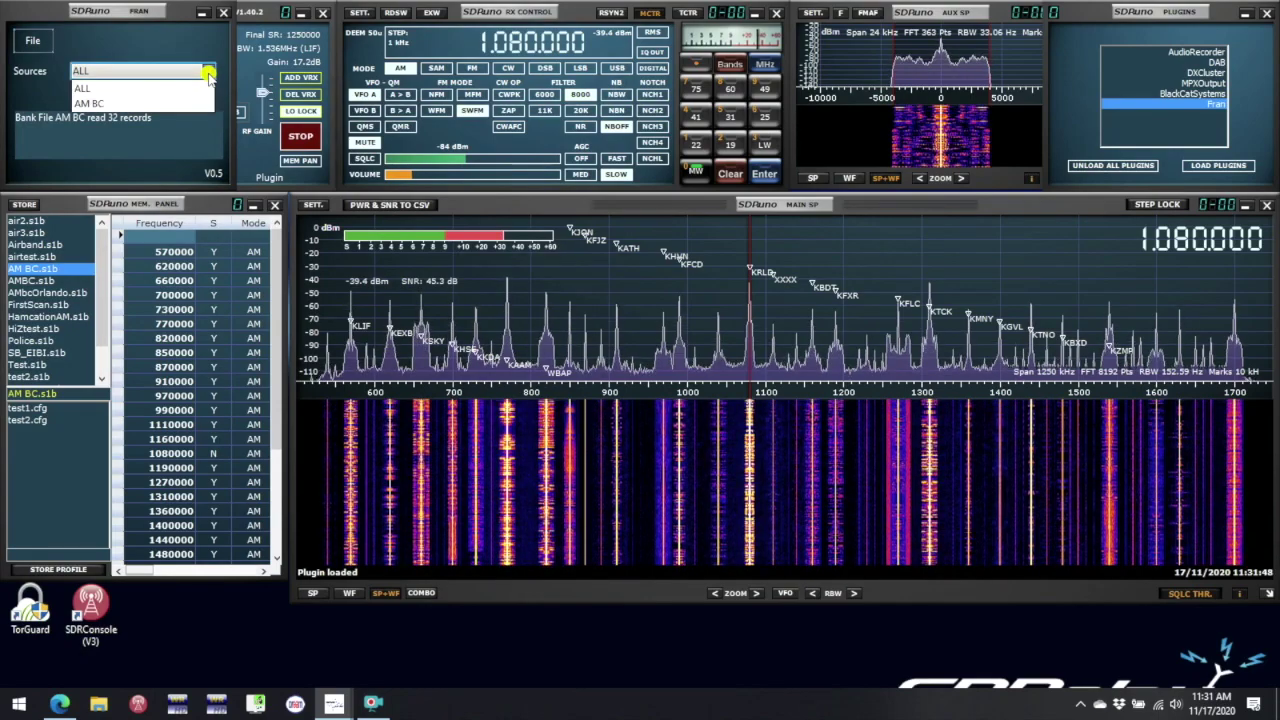
{"action": "left_click", "coordinate": [110, 104]}
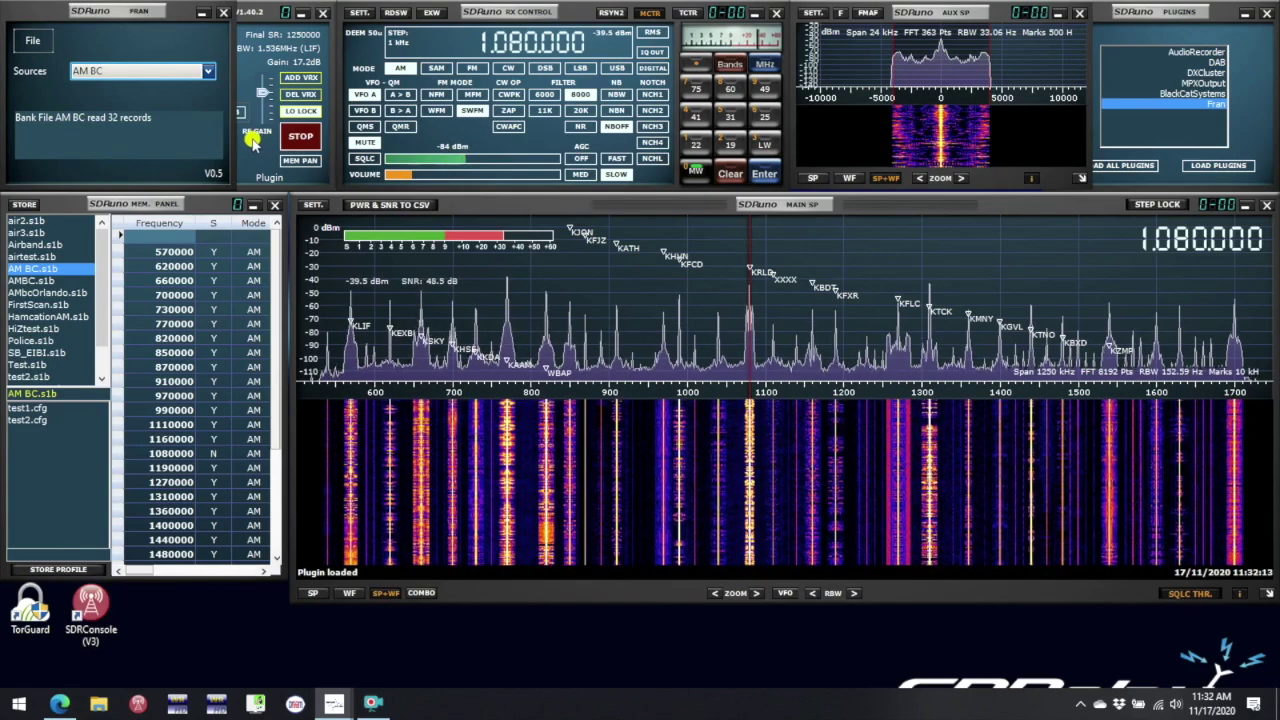
{"action": "left_click", "coordinate": [33, 44]}
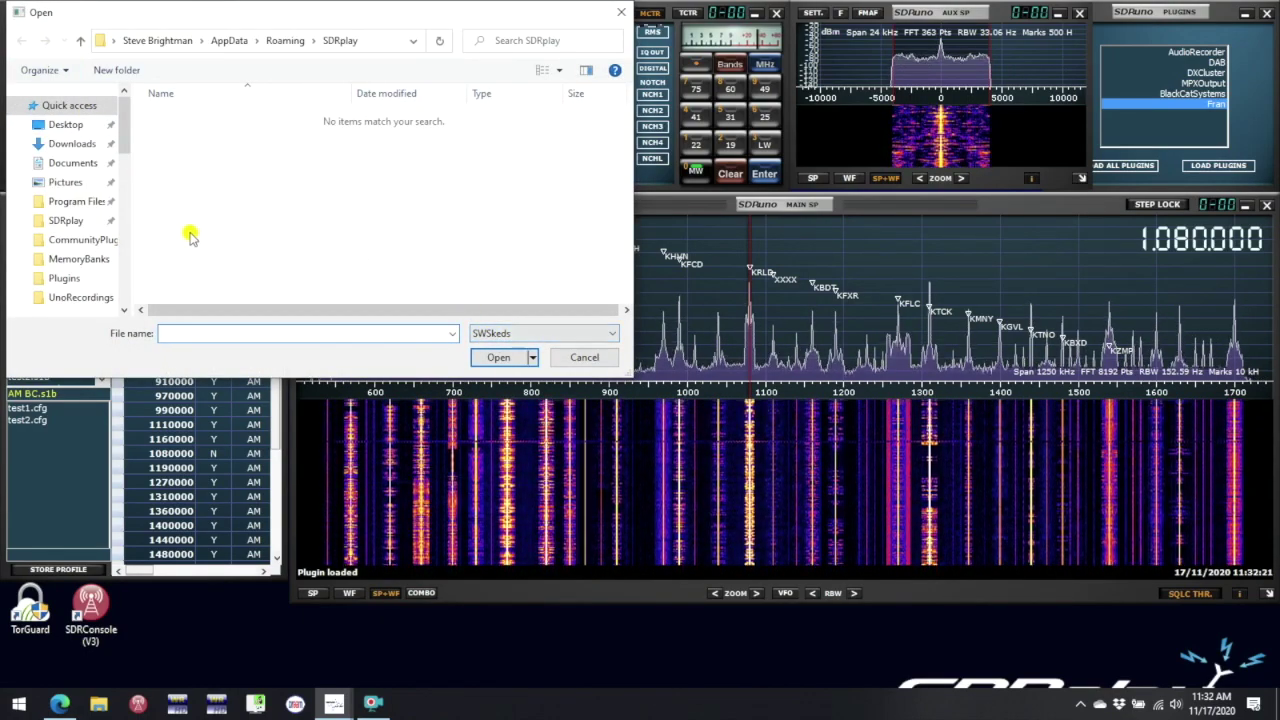
{"action": "left_click", "coordinate": [57, 165]}
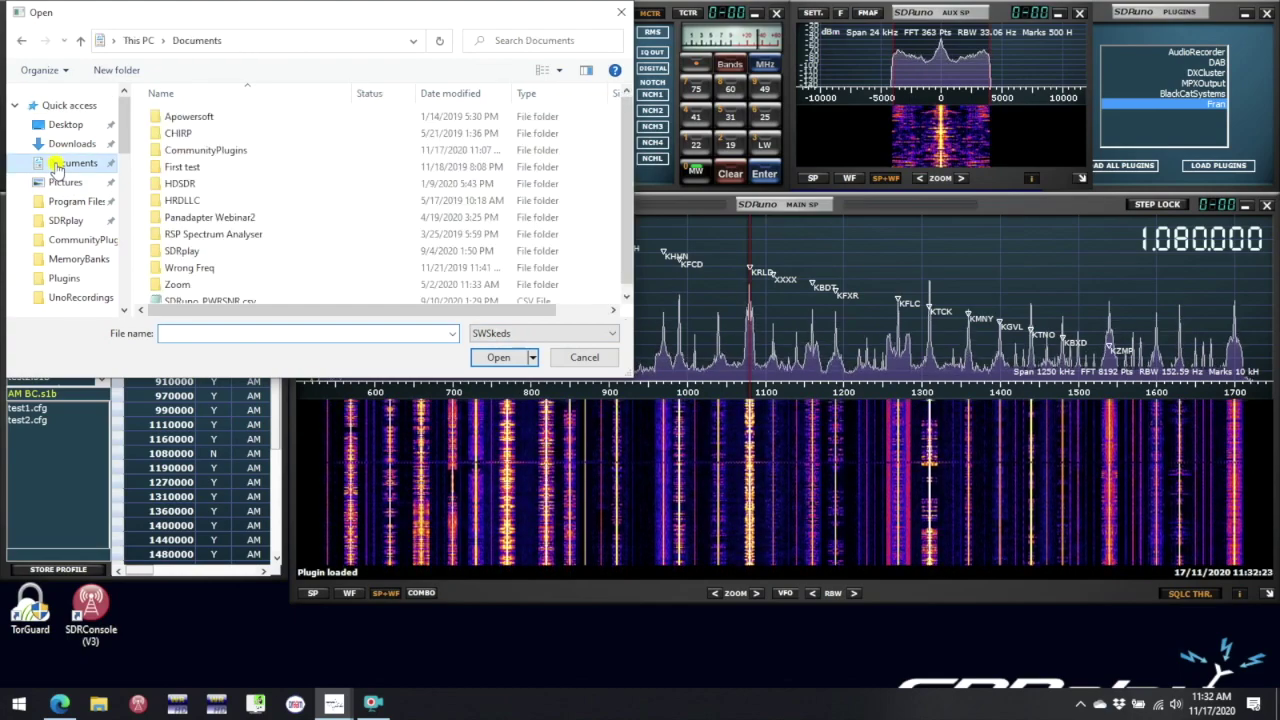
{"action": "double_click", "coordinate": [160, 152]}
{"action": "left_click", "coordinate": [170, 116]}
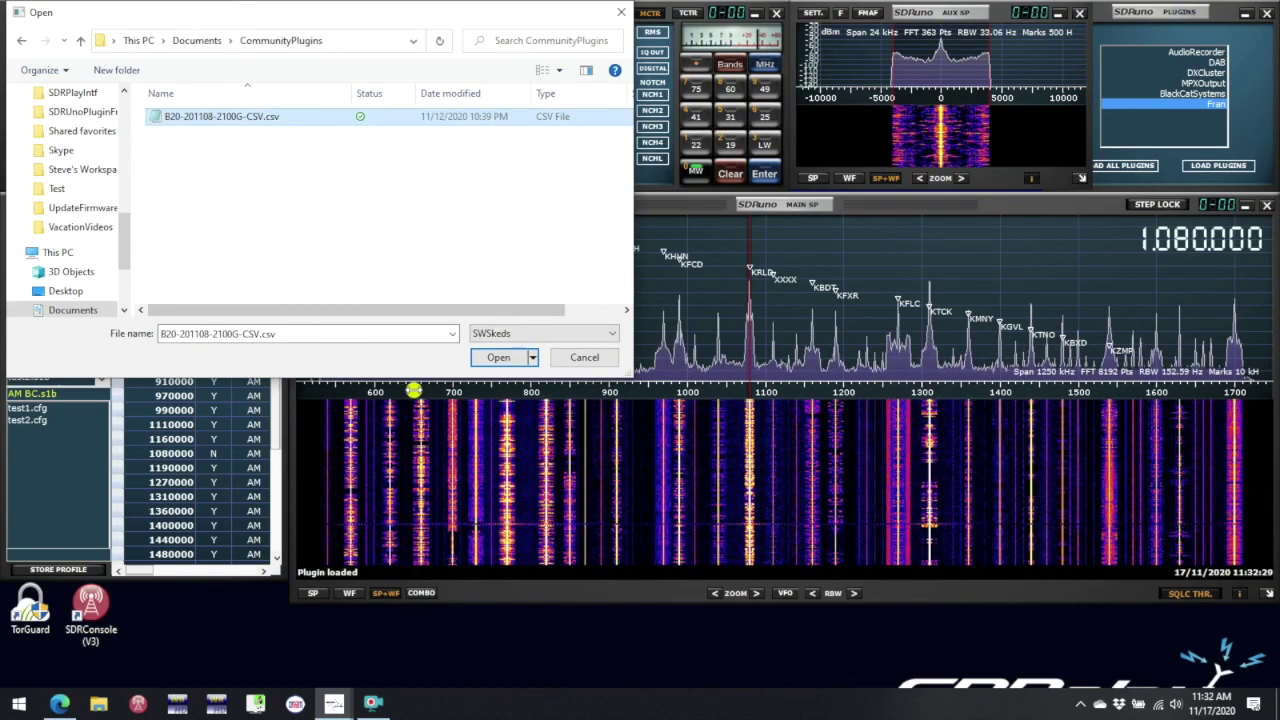
{"action": "left_click", "coordinate": [500, 358]}
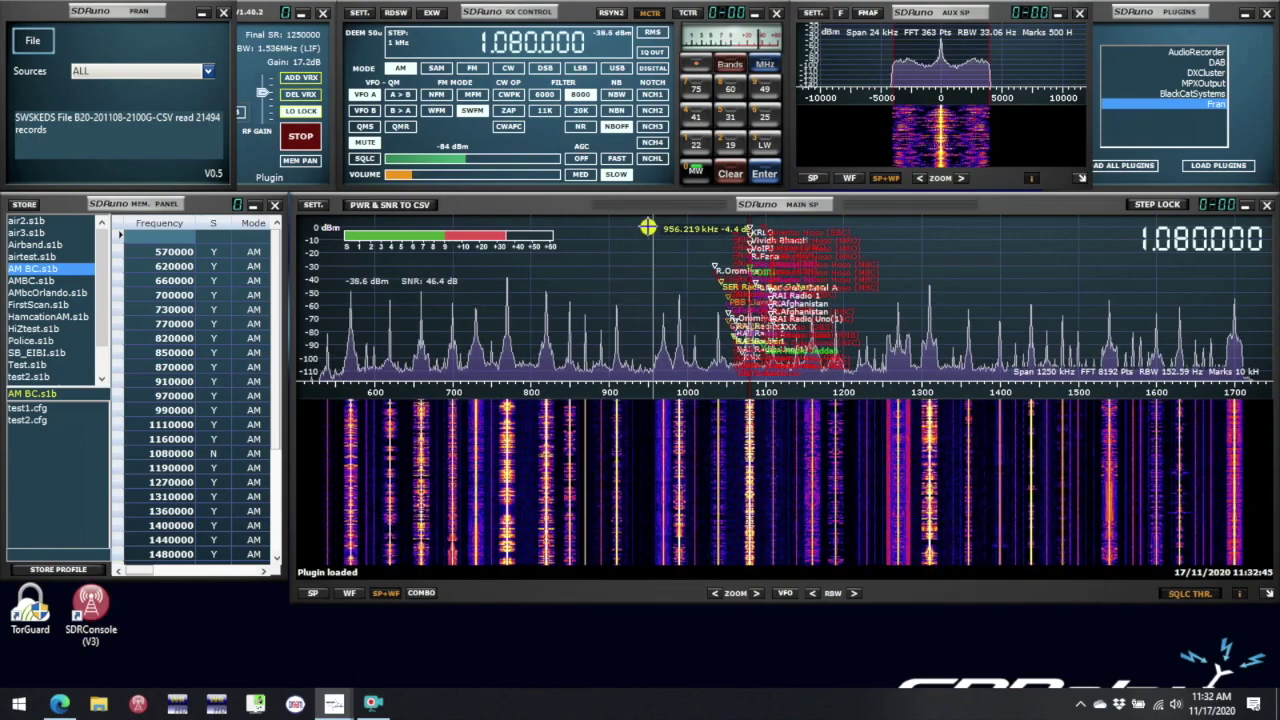
Step: Tune to 13845 kHz in the 22m band, then fine-tune to 15.140 MHz in 19m
{"action": "left_click", "coordinate": [693, 147]}
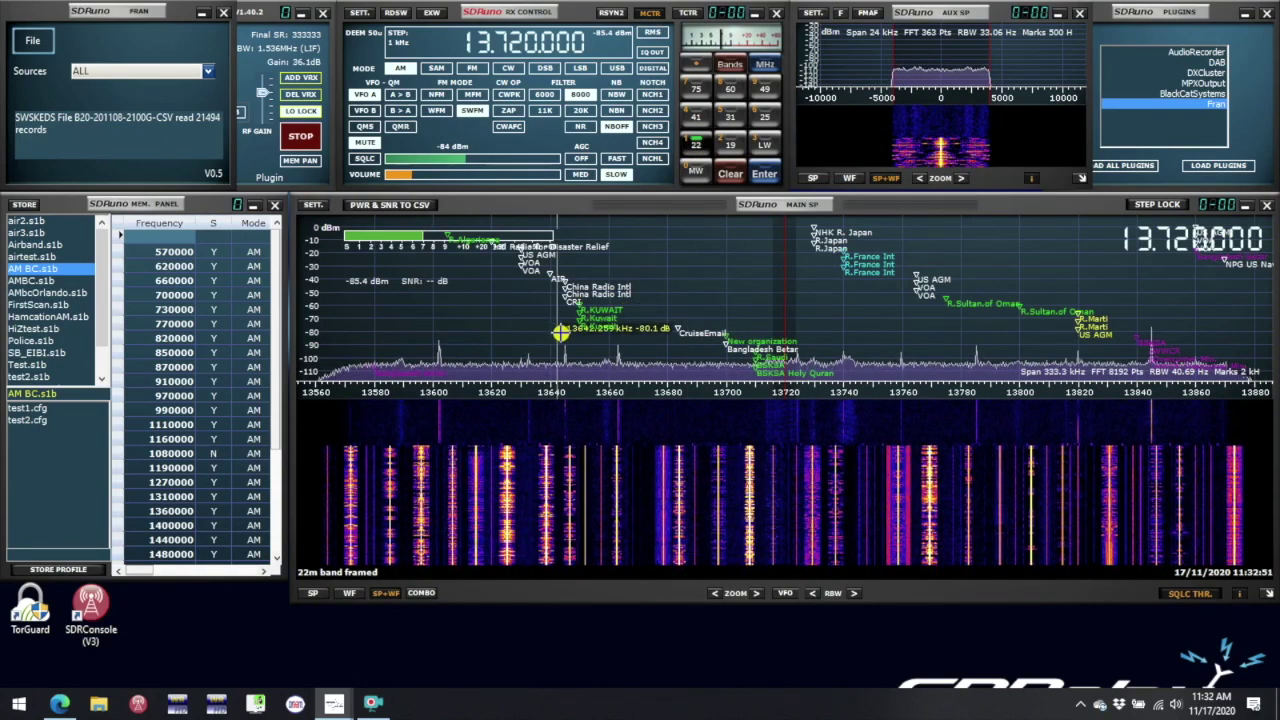
{"action": "left_click", "coordinate": [1154, 344]}
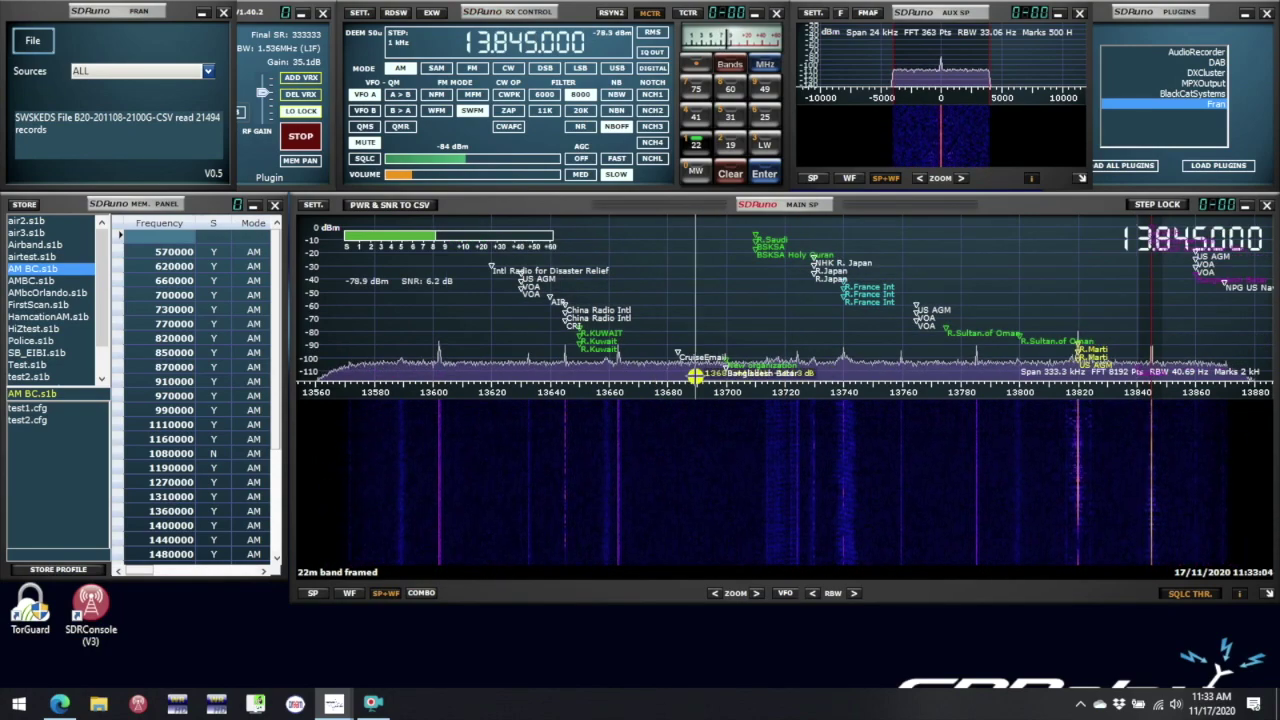
{"action": "left_click", "coordinate": [729, 144]}
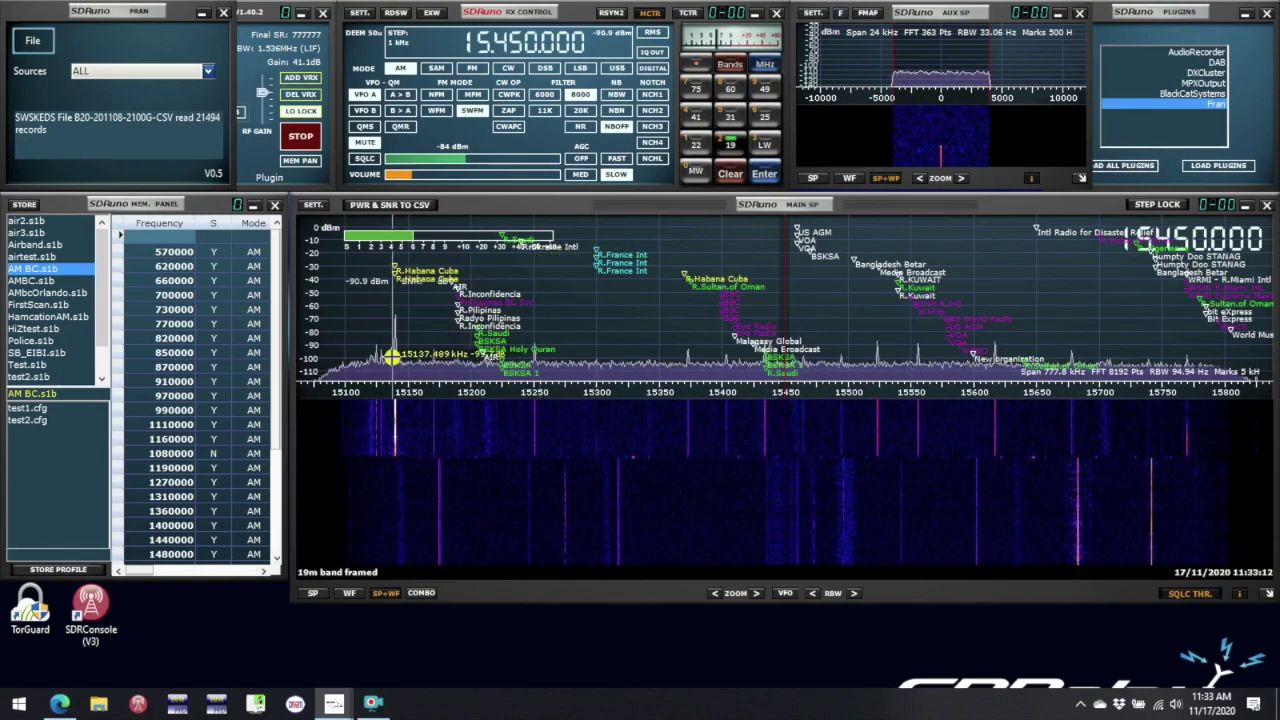
{"action": "left_click", "coordinate": [394, 355]}
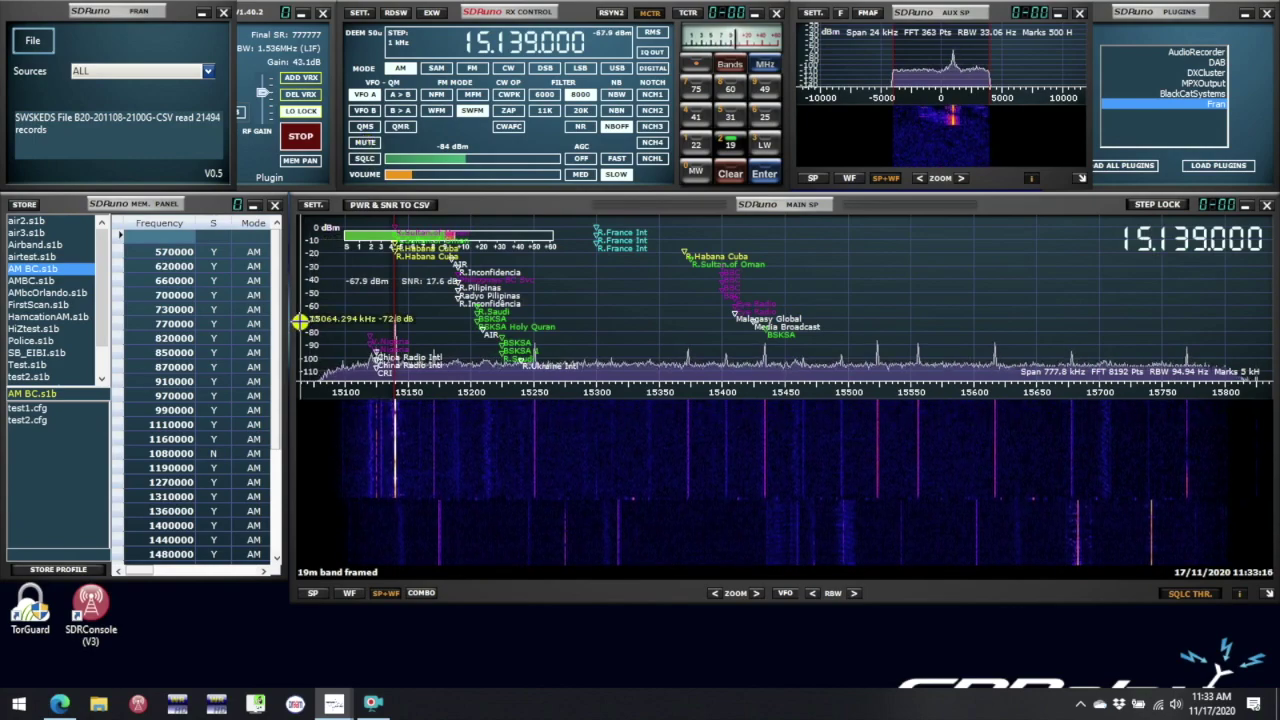
{"action": "scroll", "coordinate": [553, 306], "scroll_direction": "up", "scroll_amount": 1}
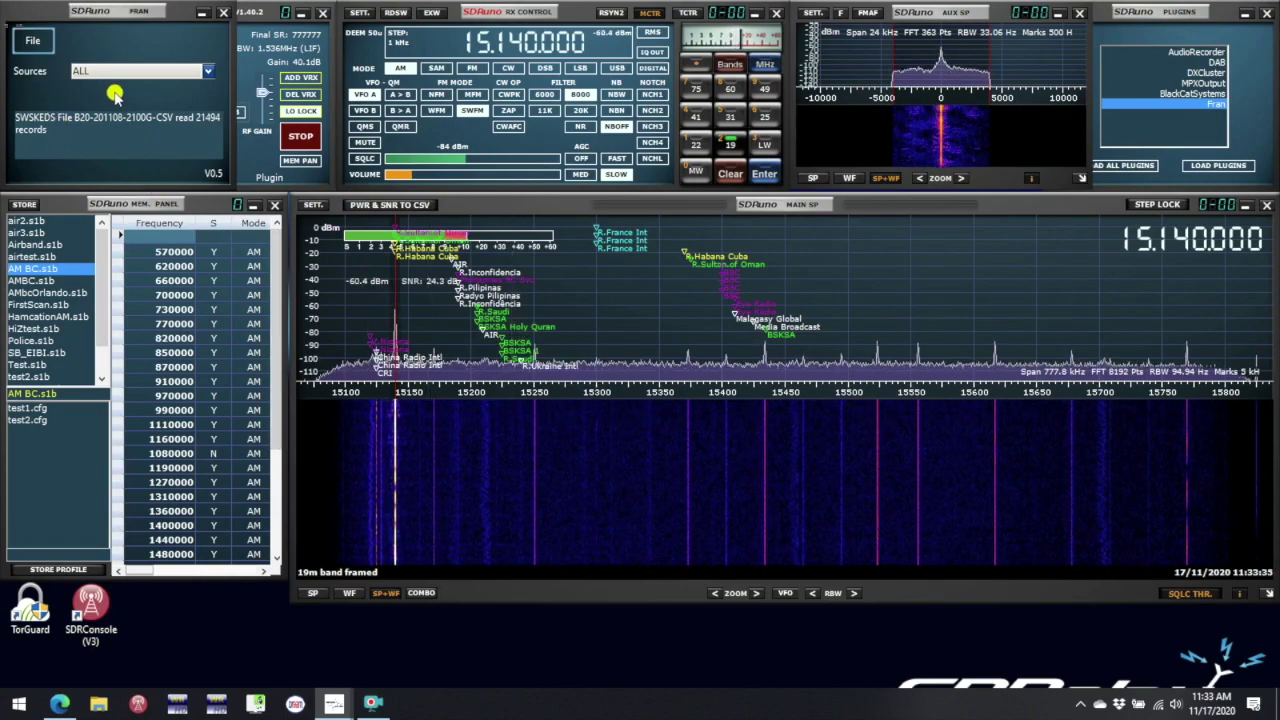
Step: Set the Fran Sources filter to EiBi
{"action": "left_click", "coordinate": [205, 72]}
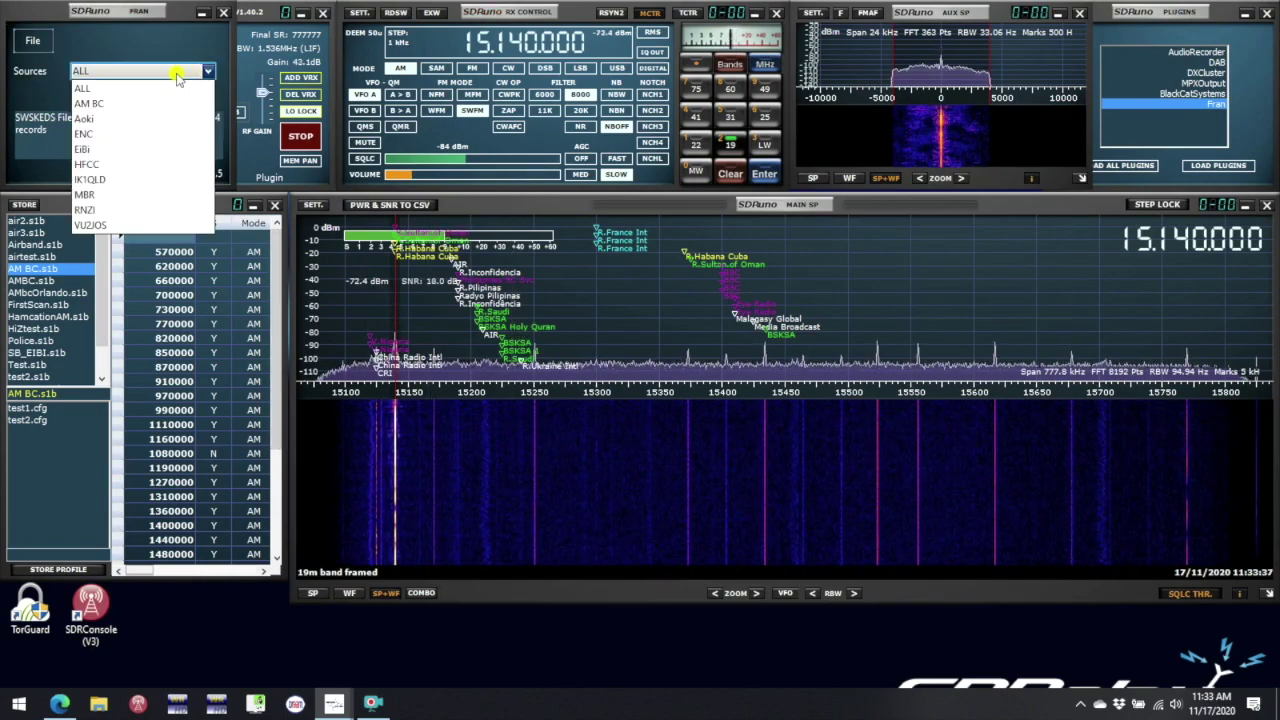
{"action": "left_click", "coordinate": [85, 150]}
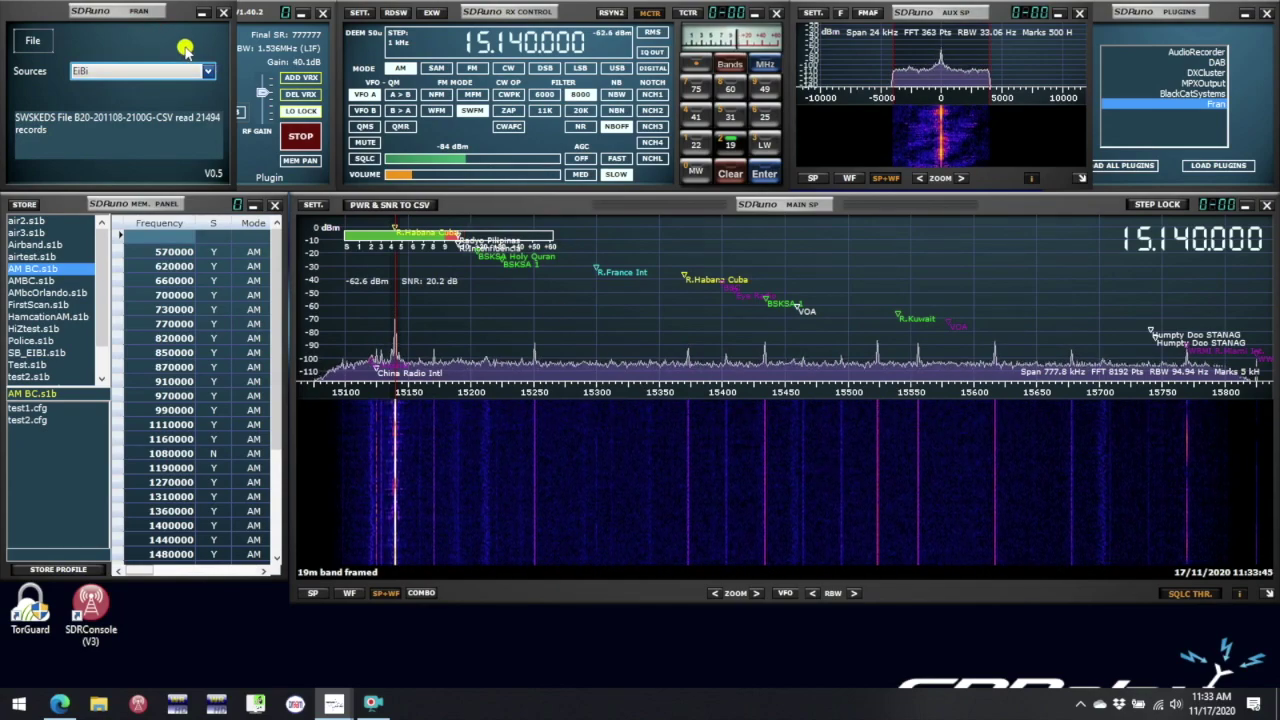
{"action": "left_click", "coordinate": [208, 71]}
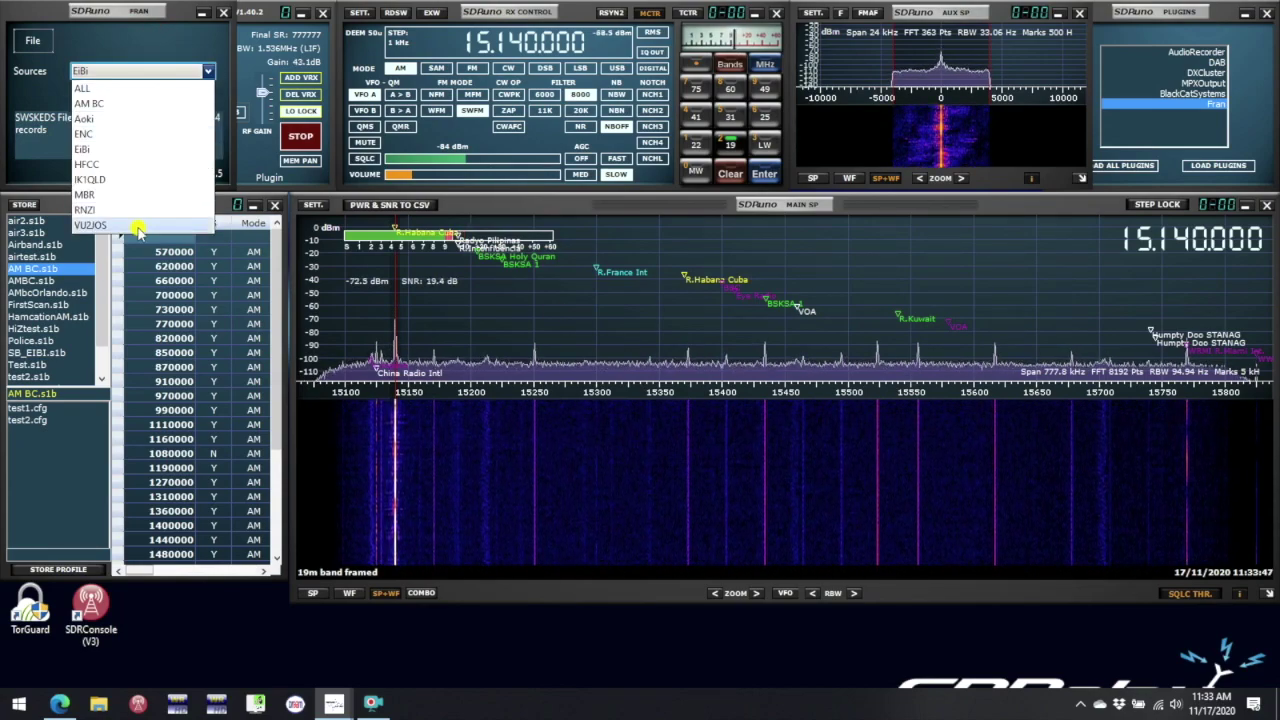
{"action": "left_click", "coordinate": [47, 104]}
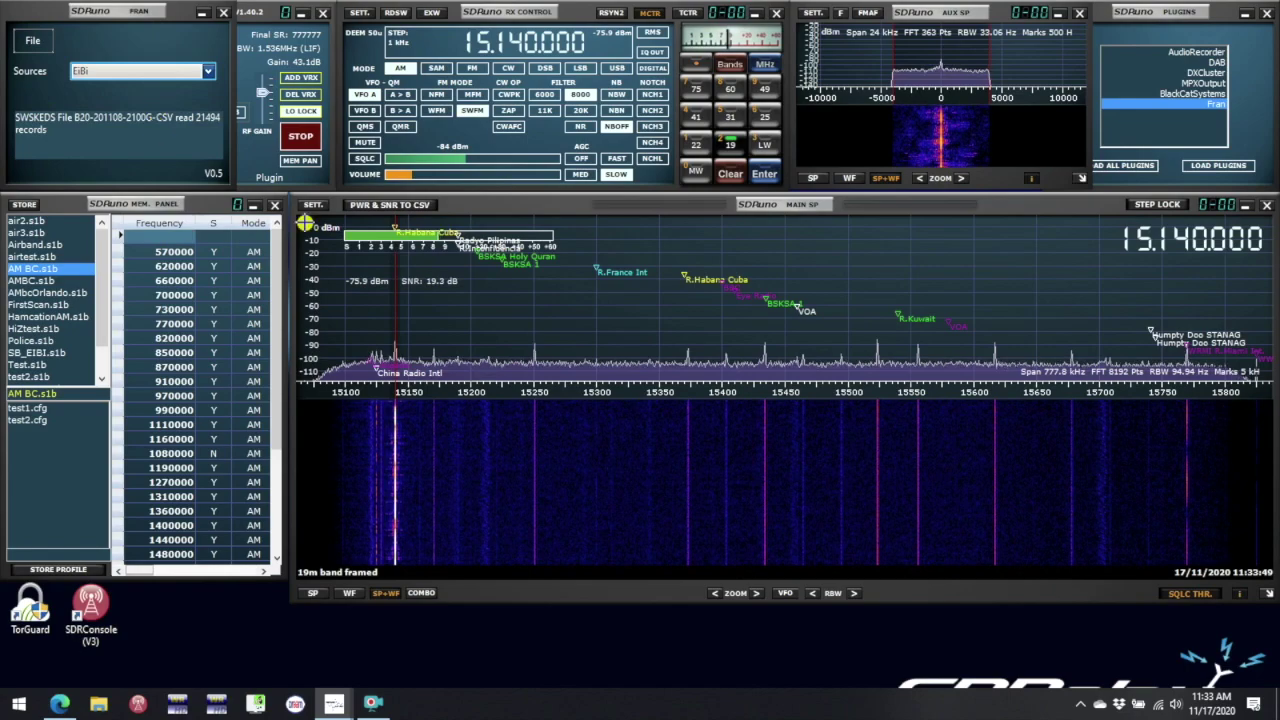